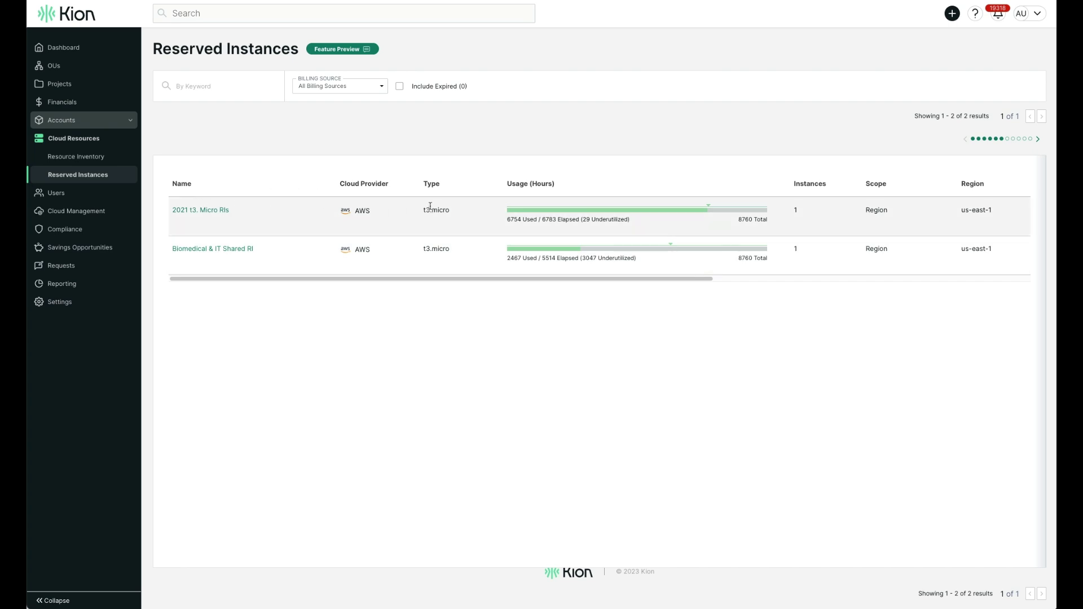
- Examine the usage, scope, commitment, expiration, billing source and origin account columns of the reserved instances list
drag(440, 282, 484, 281)
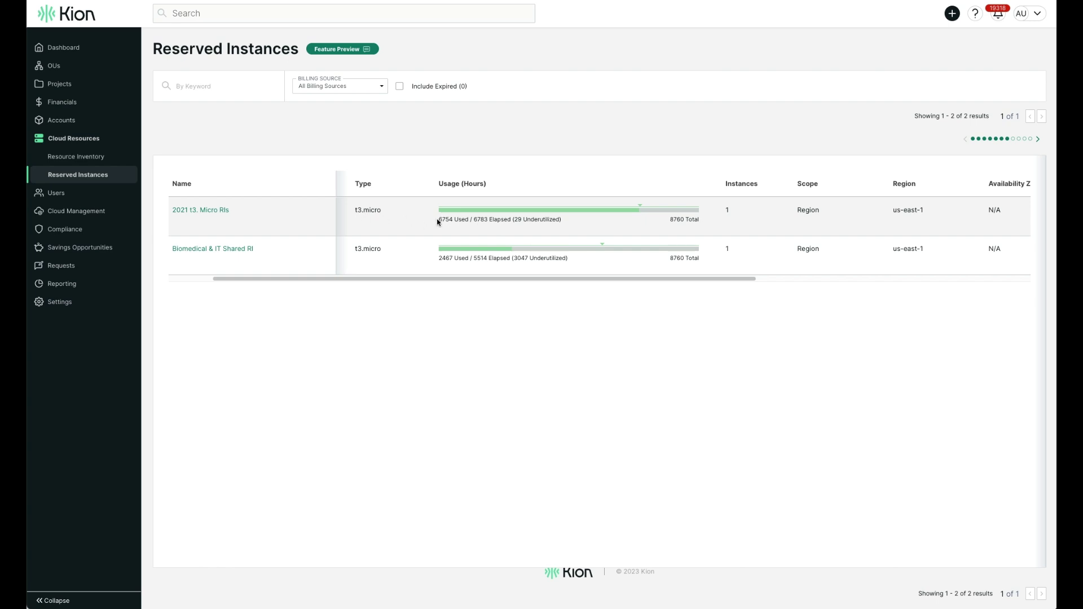
drag(437, 222, 460, 230)
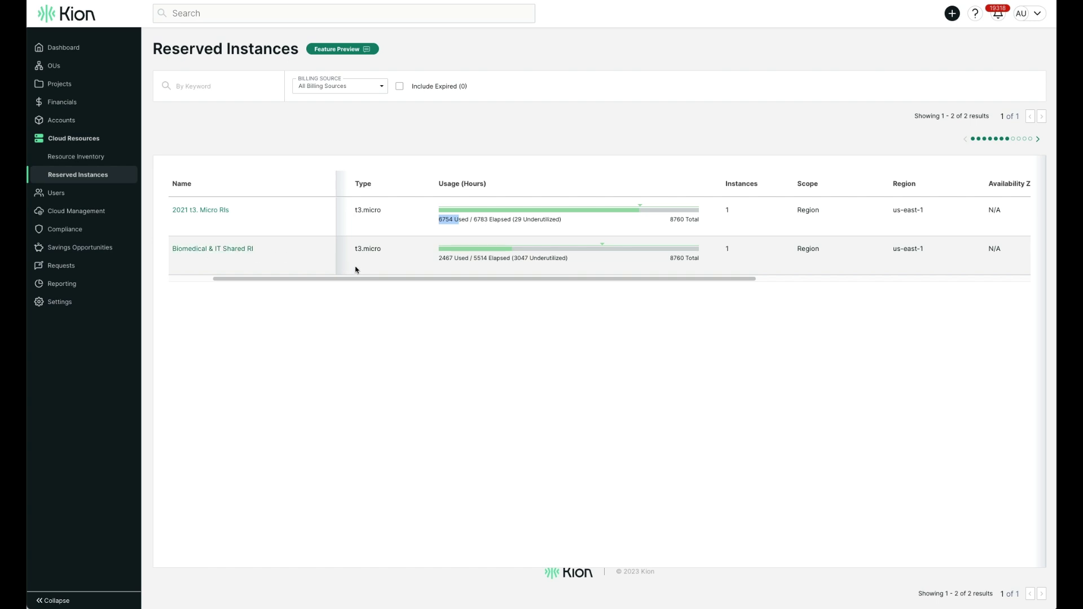
drag(339, 278, 696, 288)
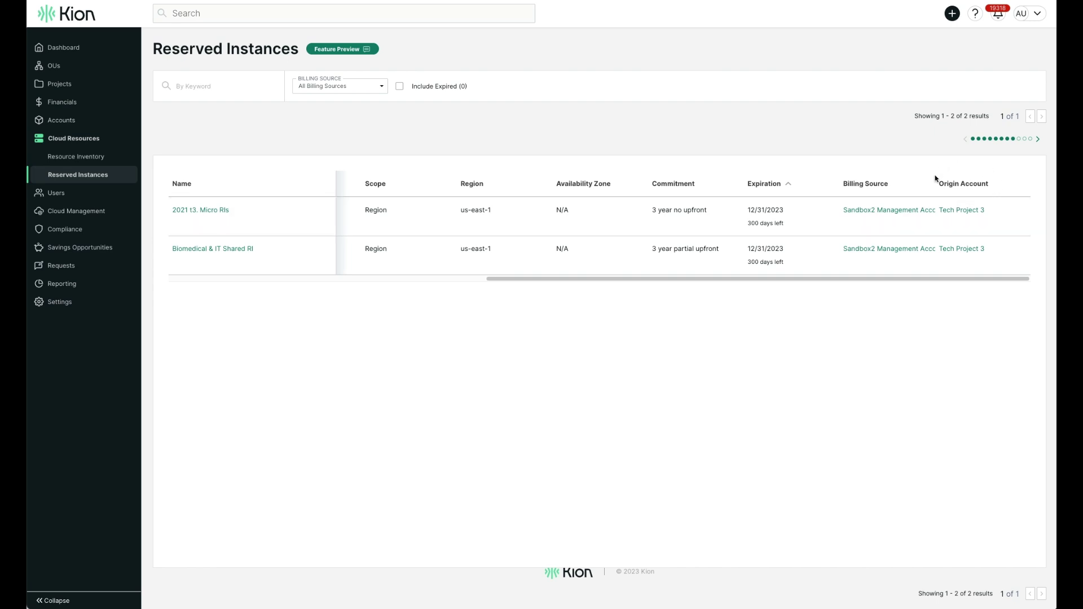
drag(705, 280, 316, 292)
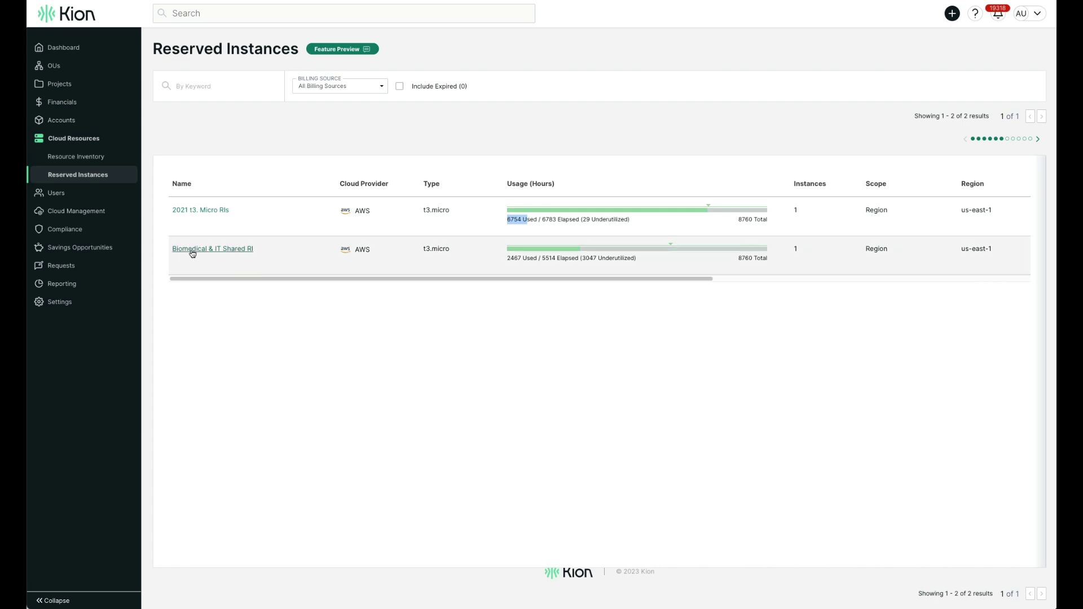
- Open the Biomedical & IT Shared RI and examine its additional cost details and the accounts using it
click(193, 254)
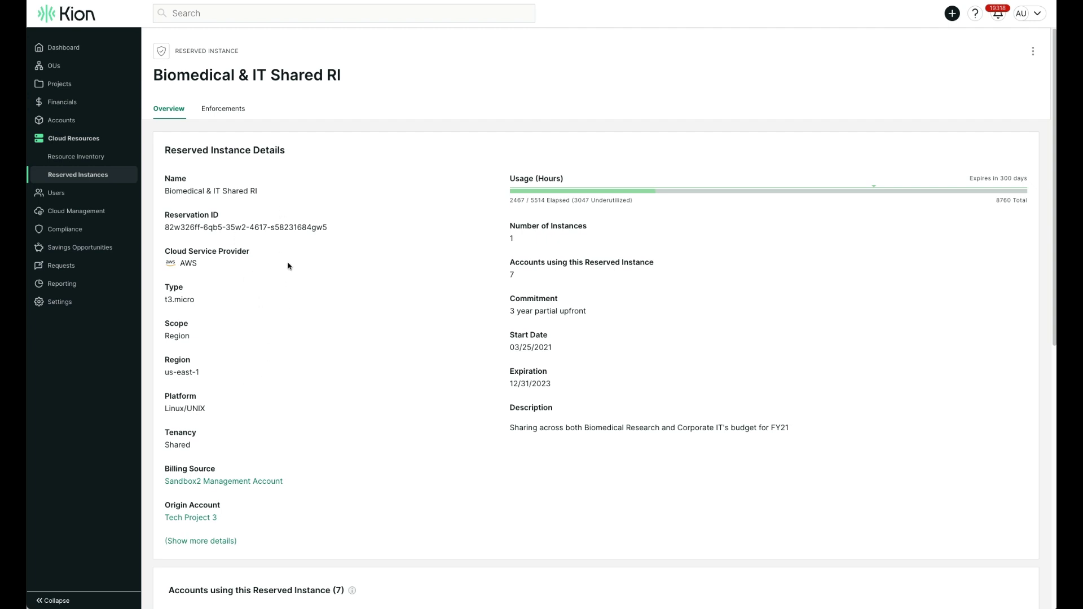
click(198, 542)
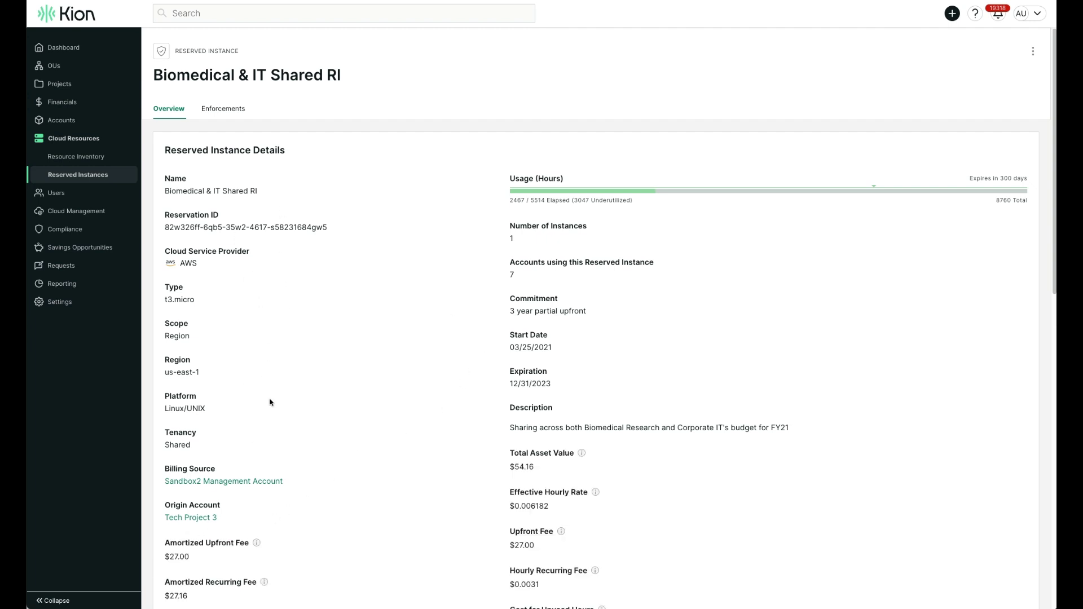
scroll(274, 311, down, 2)
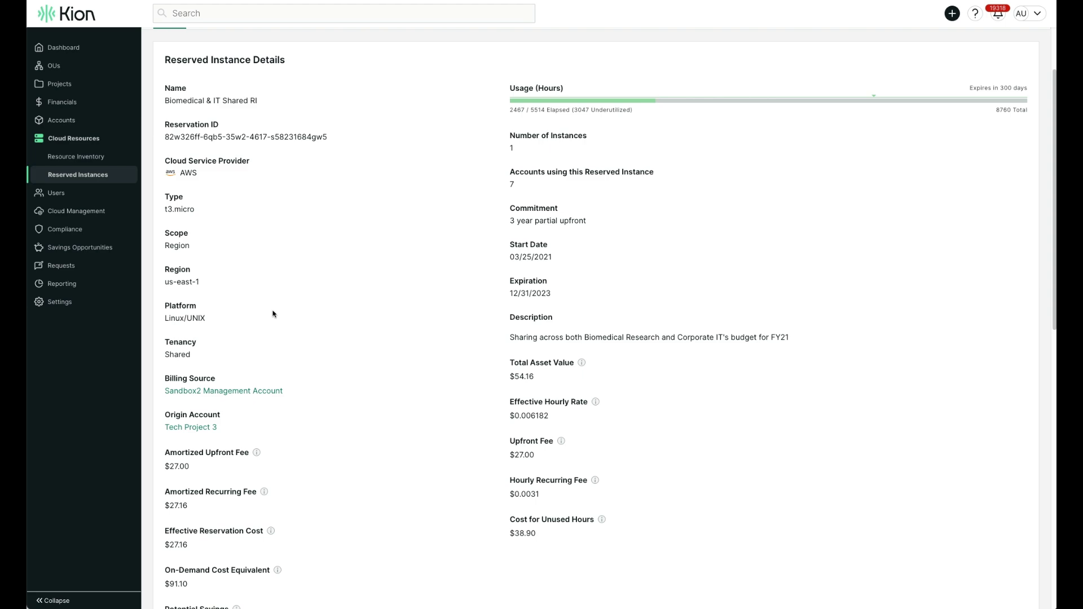
scroll(271, 314, down, 1)
scroll(270, 314, down, 4)
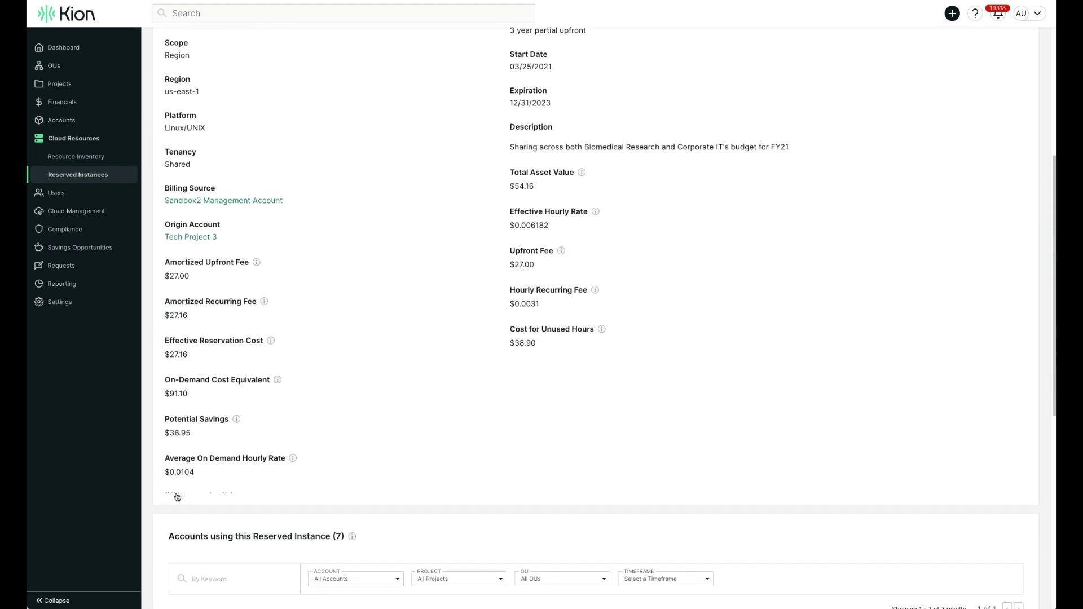
click(177, 496)
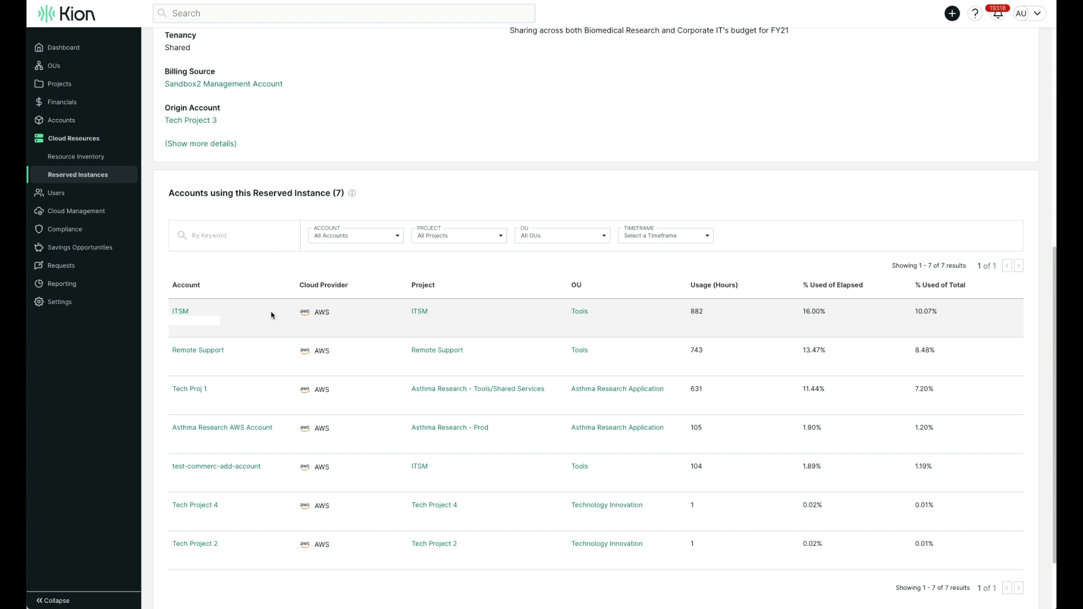
scroll(275, 320, down, 1)
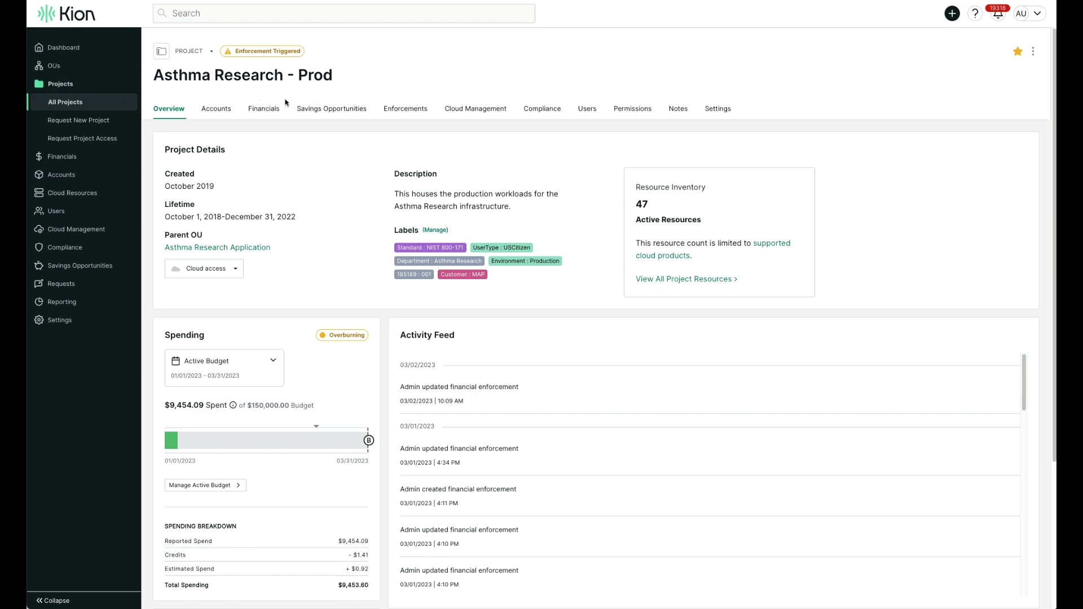
- Show the reserved instances in the Asthma Research - Prod project's financials and examine the usage by descendant accounts
click(257, 111)
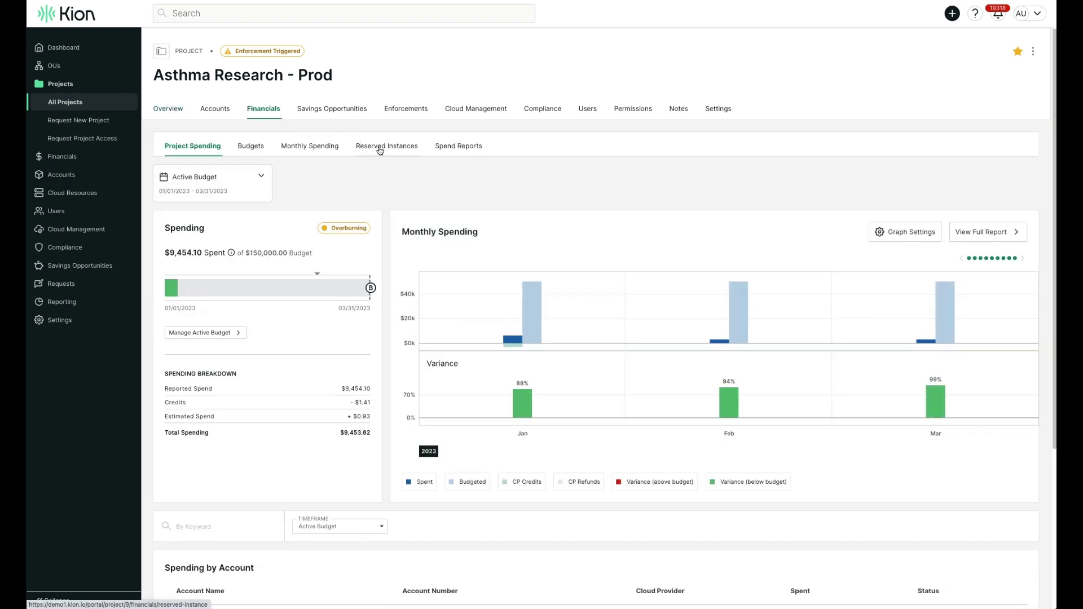
click(377, 148)
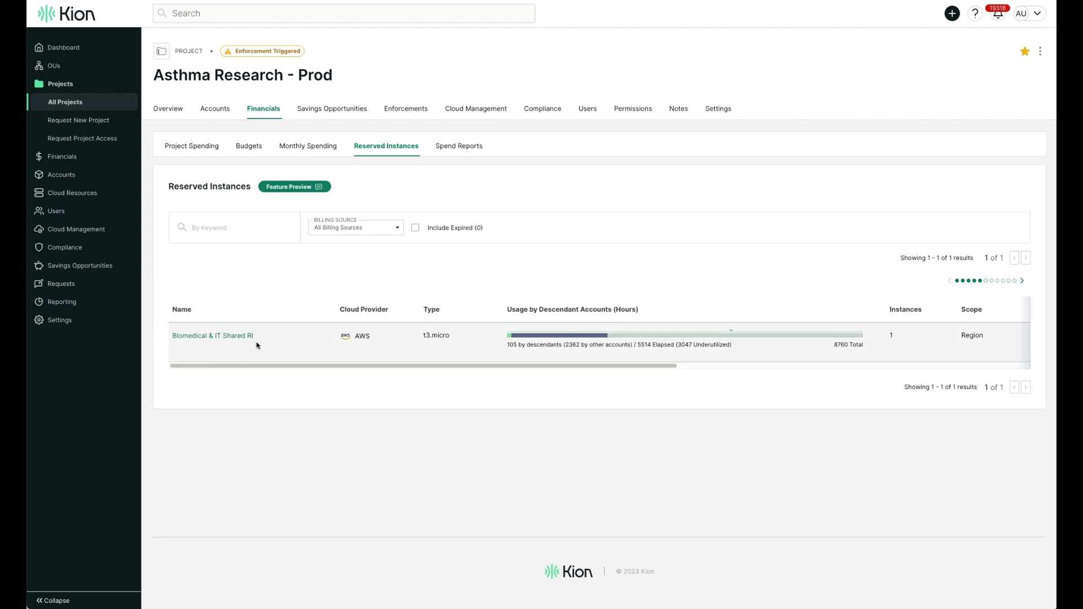
double_click(511, 344)
double_click(568, 344)
click(649, 346)
- Open the Biomedical & IT Shared RI from the project and examine its RI usage by descendant accounts
click(237, 340)
scroll(273, 346, down, 5)
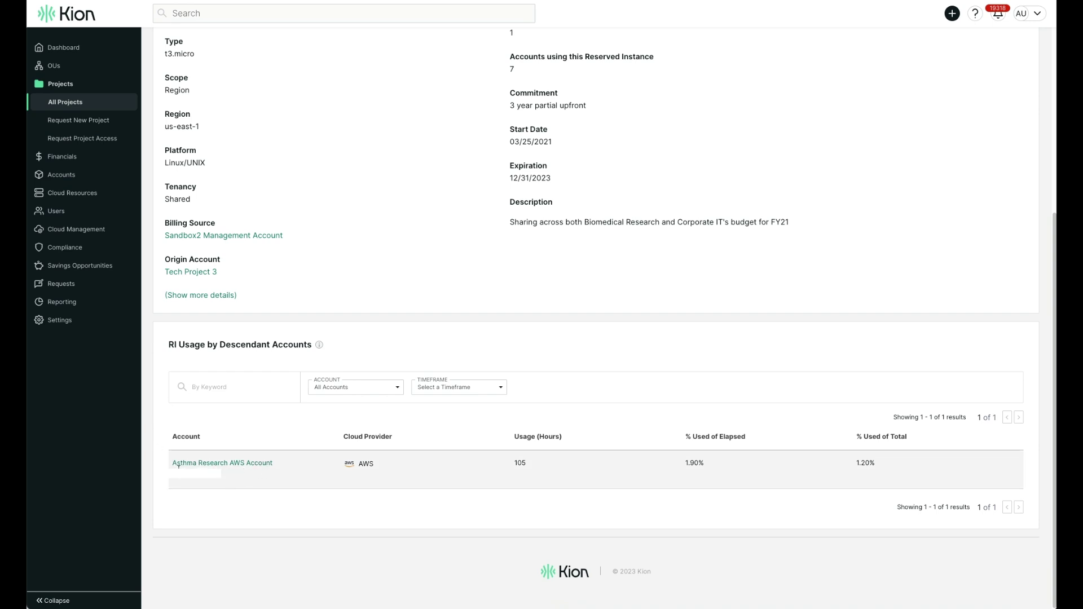
double_click(517, 464)
click(691, 469)
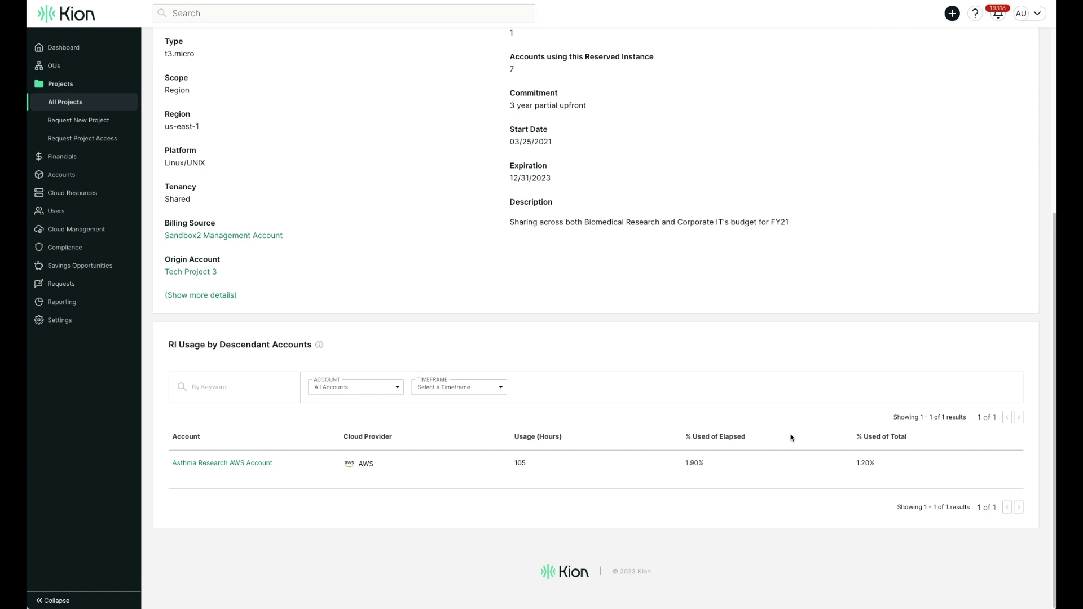
- Return to the overall reserved instances list under Cloud Resources and open the enforcements of the Biomedical & IT Shared RI
click(73, 193)
click(80, 175)
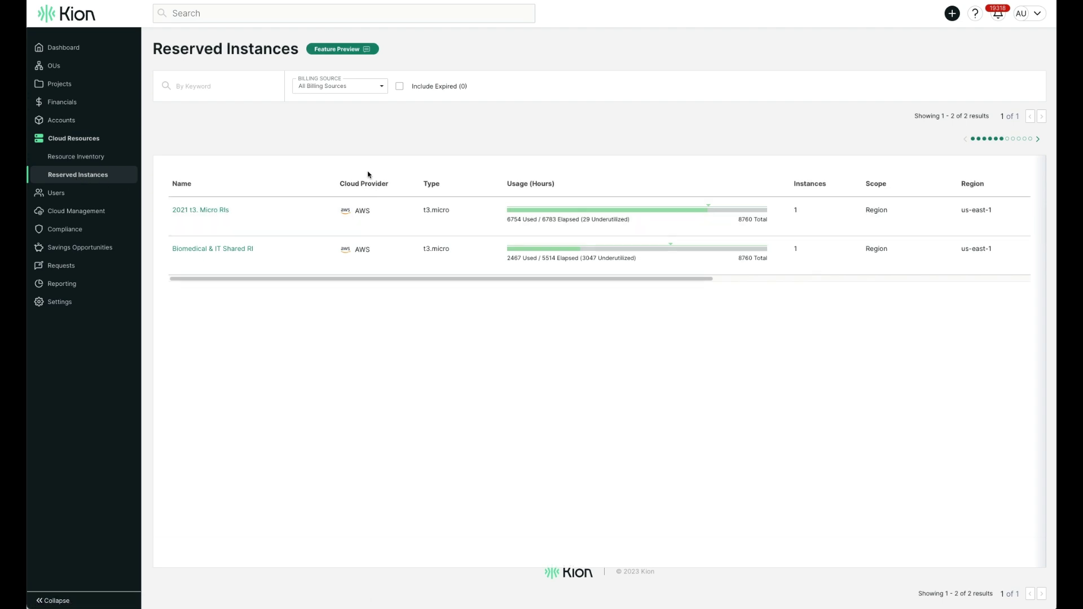
click(213, 249)
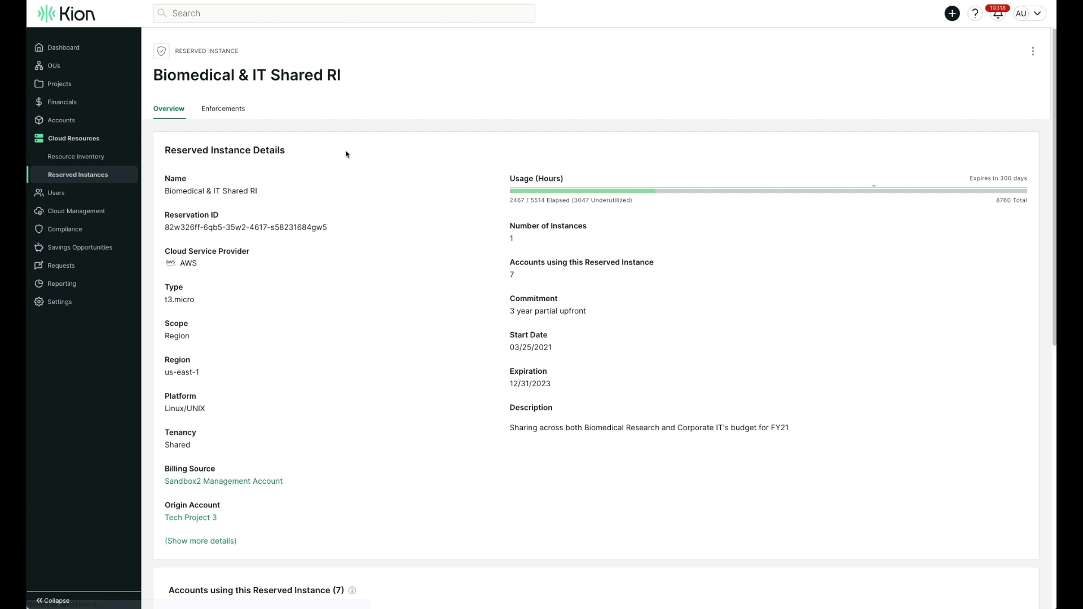
click(206, 108)
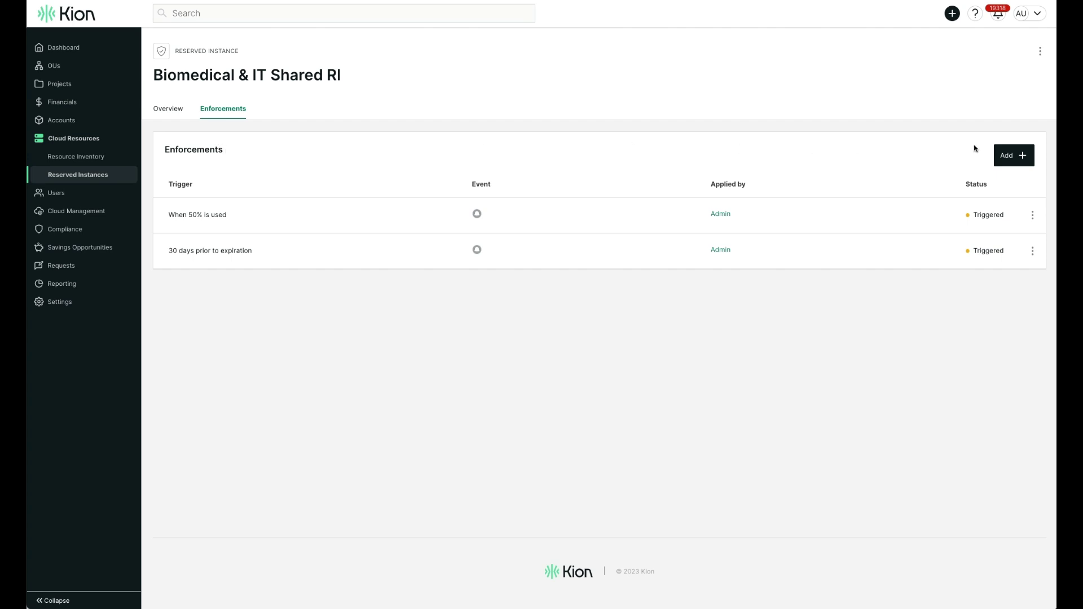
- Start a new enforcement and examine the usage types available for its percentage trigger
click(1010, 155)
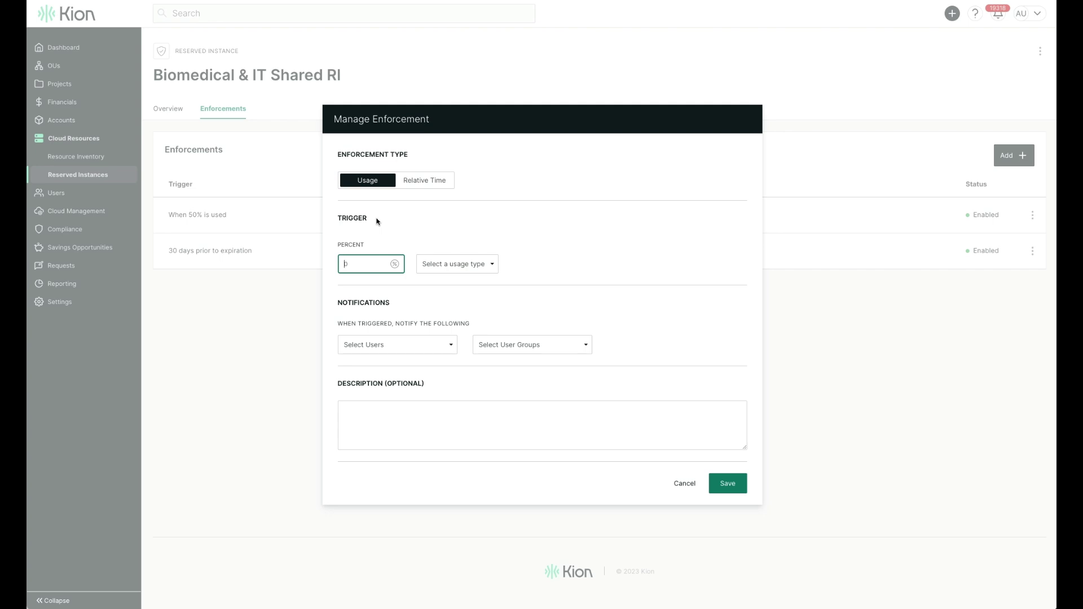
click(475, 269)
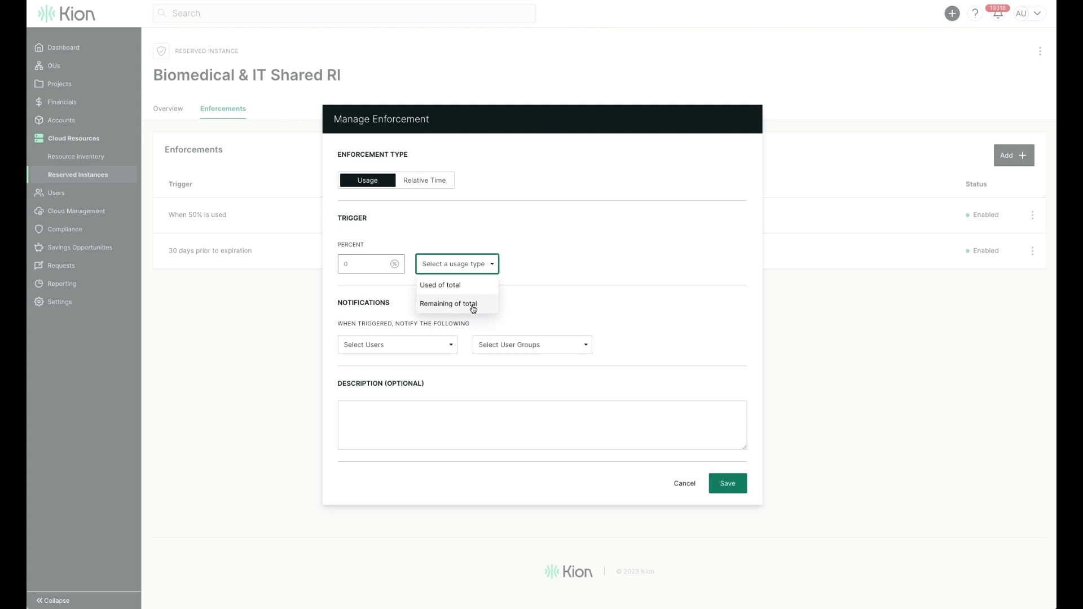
click(445, 237)
- Draft a relative-time enforcement triggered 15 days before the reserved instance's expiration, and discard it without saving
click(425, 181)
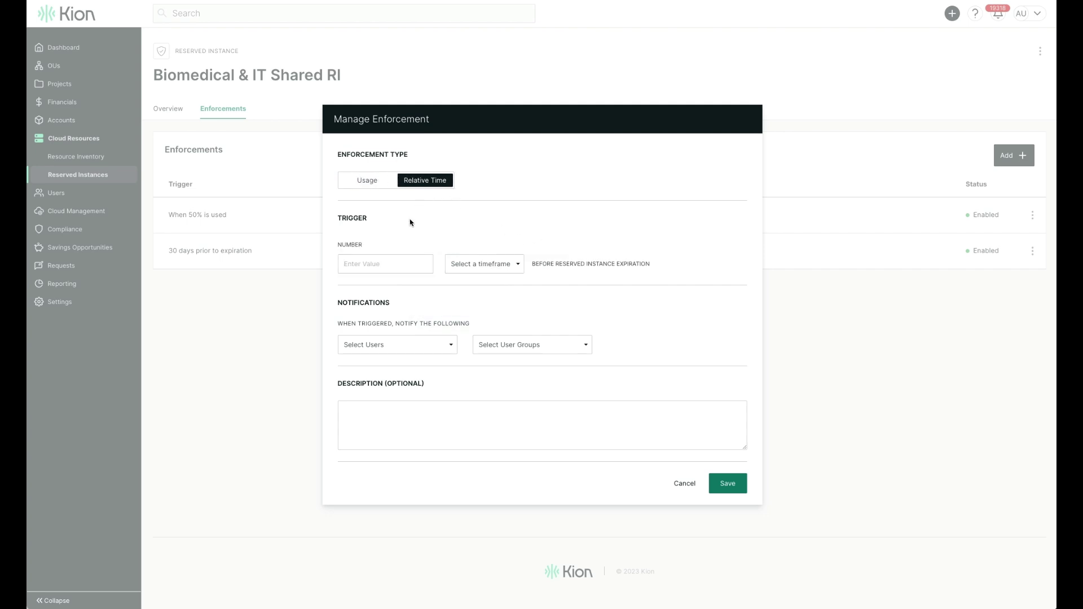
click(403, 265)
click(484, 269)
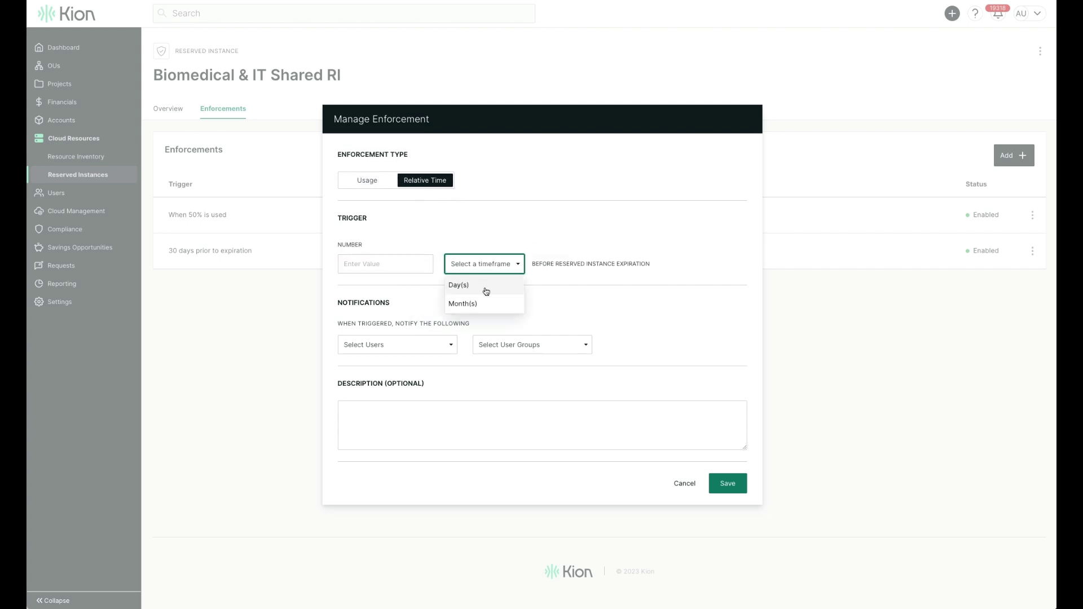
click(471, 286)
click(383, 264)
text(15)
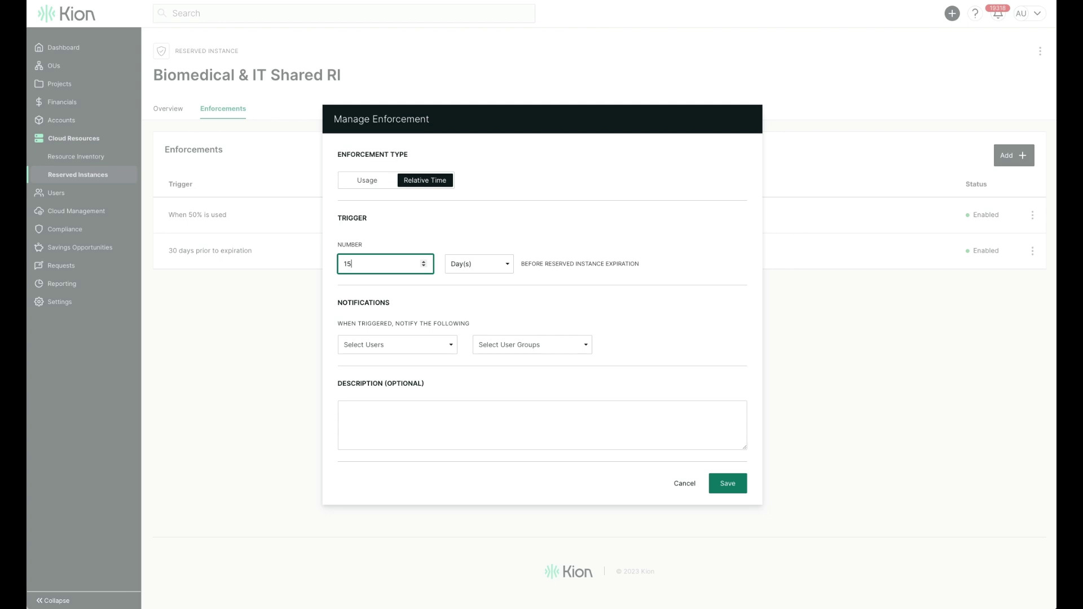
click(685, 483)
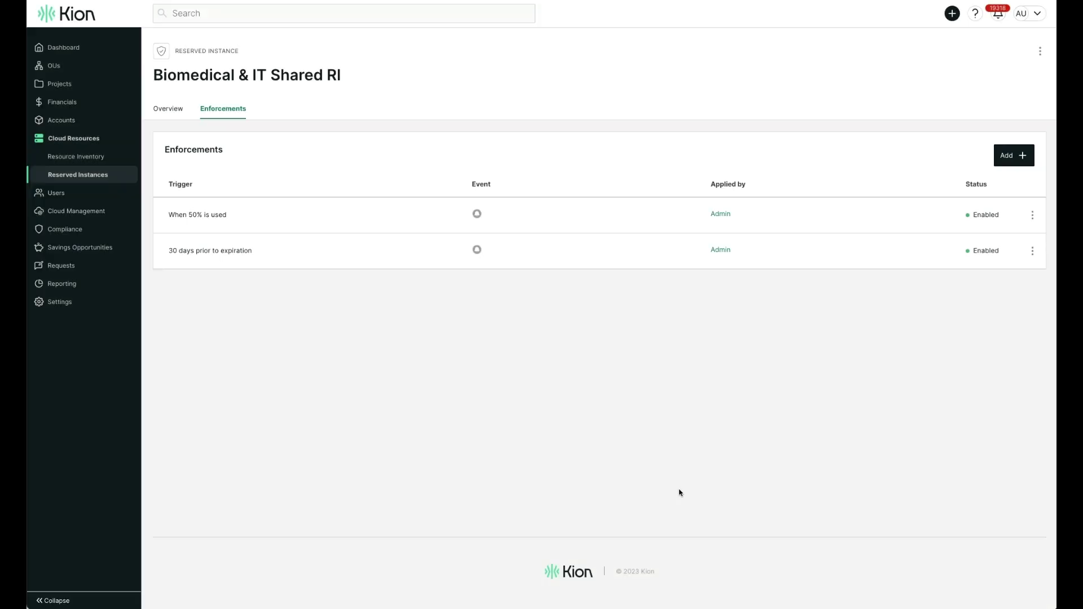
- Return to the overview of the Biomedical & IT Shared RI
click(174, 124)
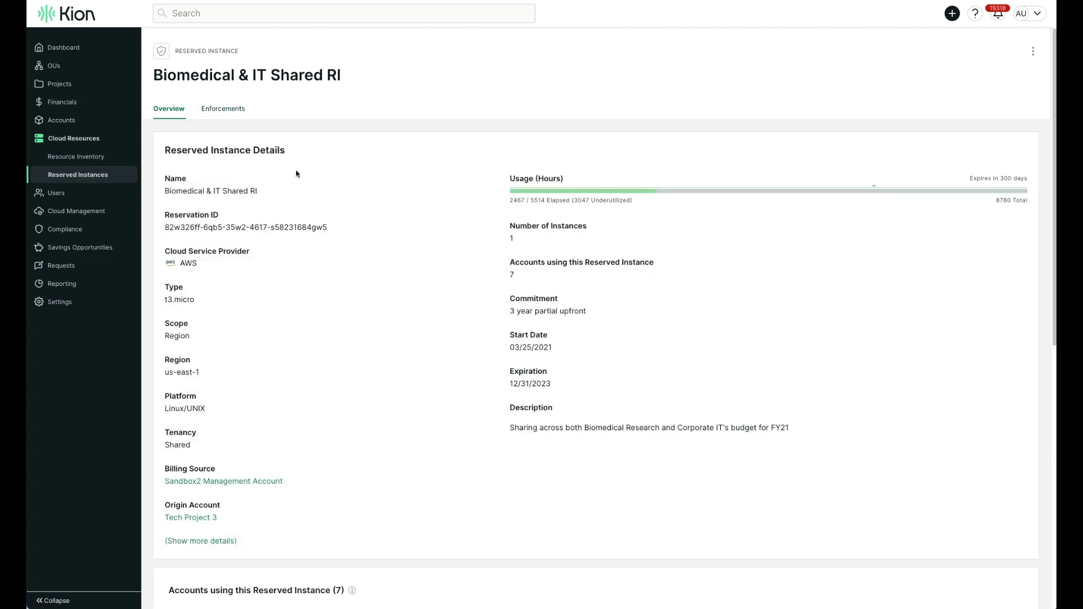